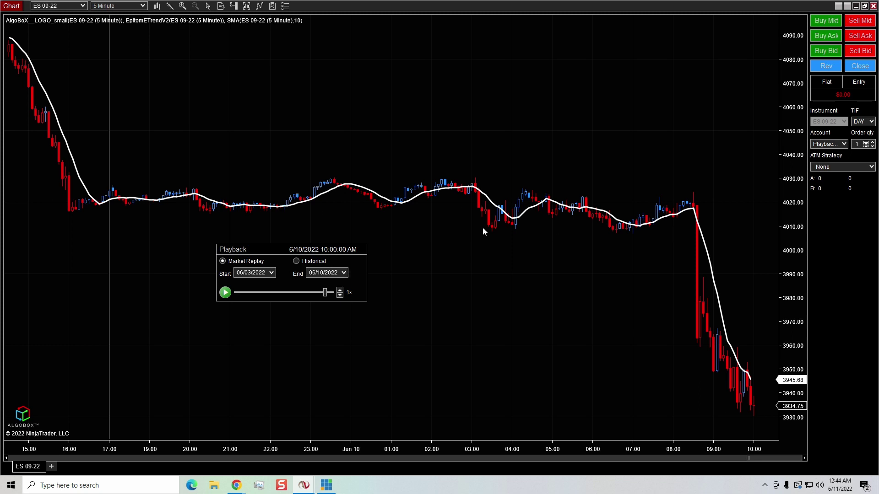
Step: Move the playback controls clear of the candles, start the market replay and stretch the chart's time scale to widen the bars
drag(269, 253, 179, 283)
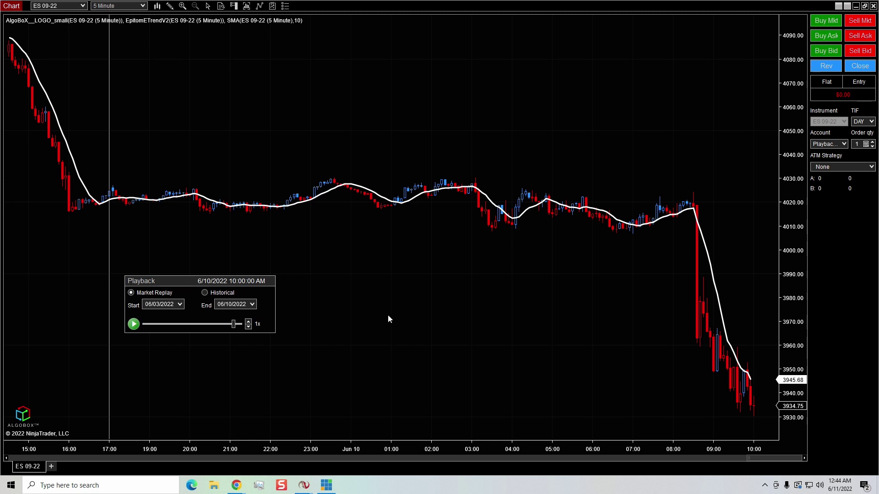
scroll(388, 314, down, 5)
click(135, 327)
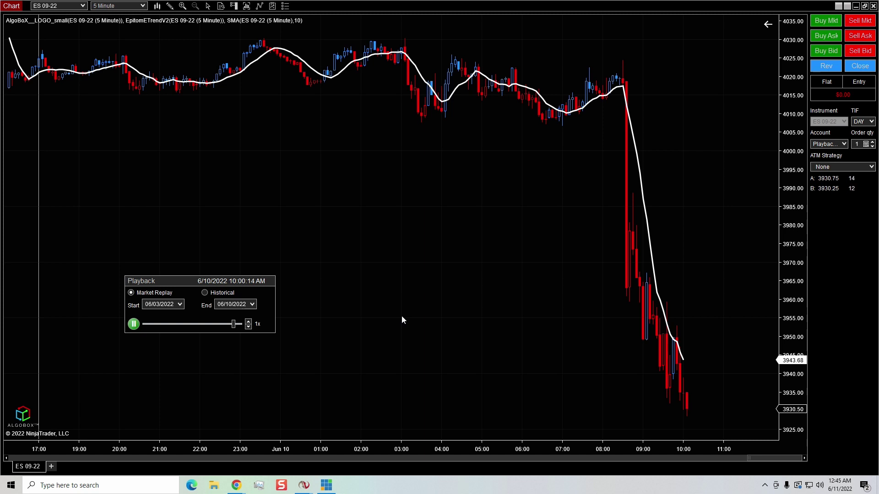
drag(512, 452, 284, 441)
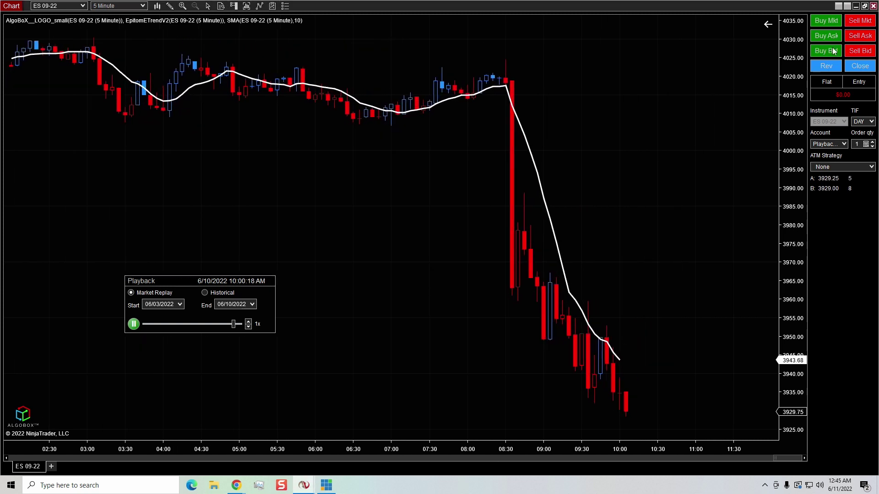
Step: Buy one contract at market and close the position, and do the same with a one-contract market sell
click(828, 24)
click(855, 66)
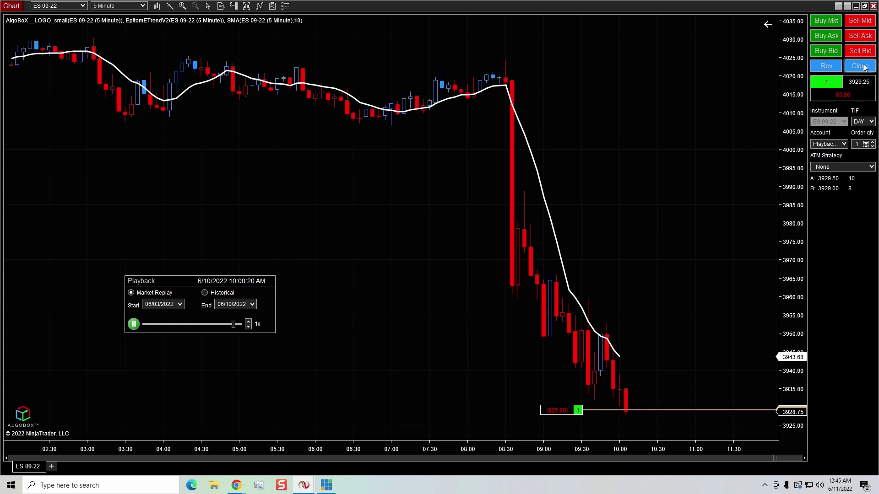
click(867, 24)
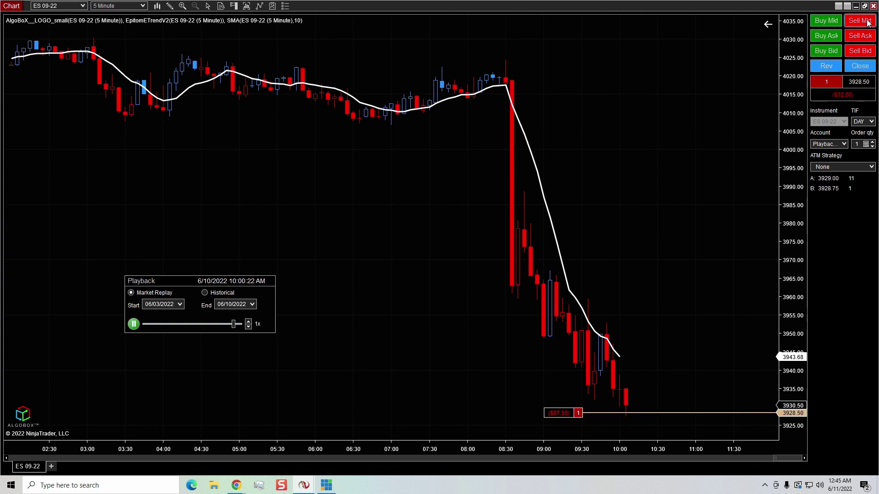
click(866, 70)
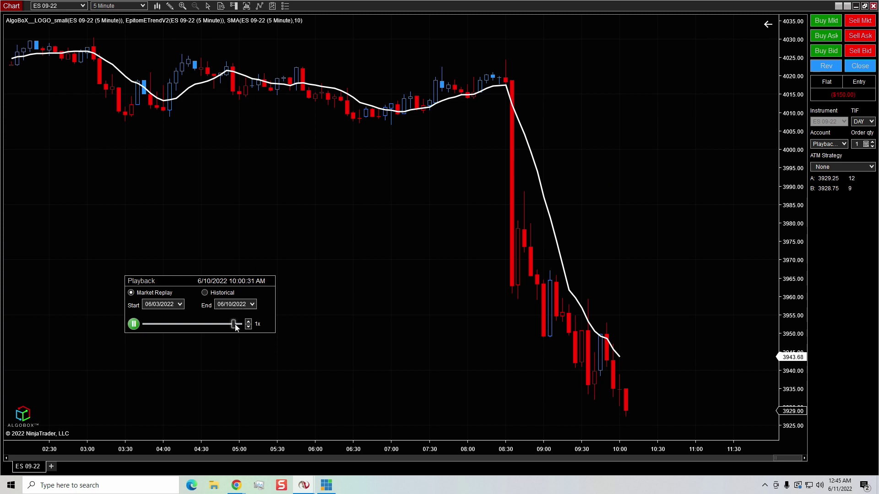
Step: Rewind the market replay to 9:05 AM on 6/10/2022
drag(234, 325, 233, 326)
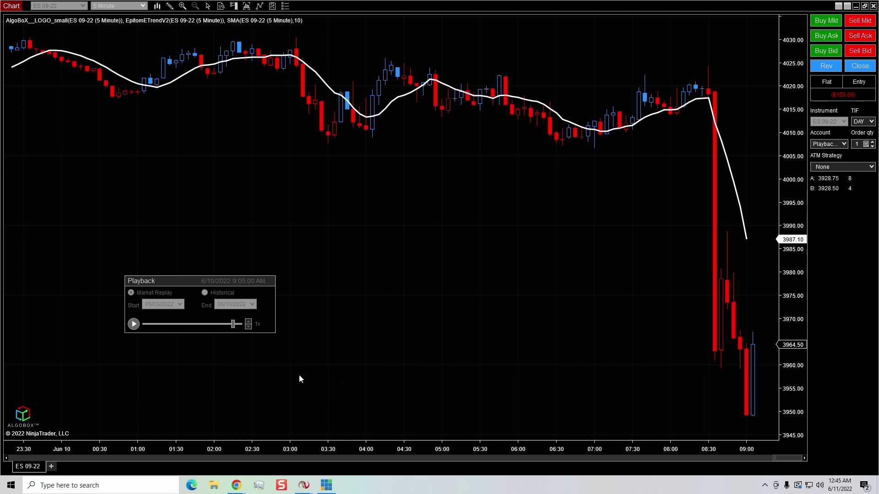
scroll(415, 340, down, 3)
scroll(415, 348, down, 3)
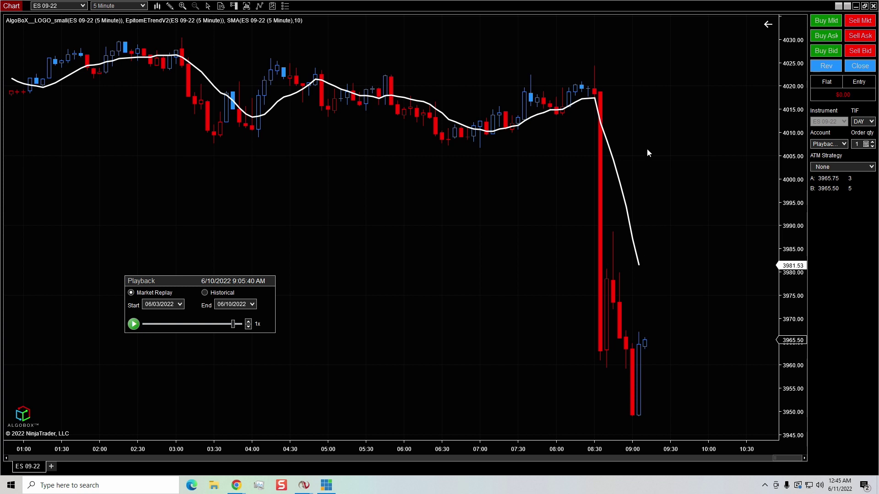
Step: Place a one-contract sell limit order at 4014.00 and attach it to the 10-period SMA with a 0-tick offset
right_click(640, 117)
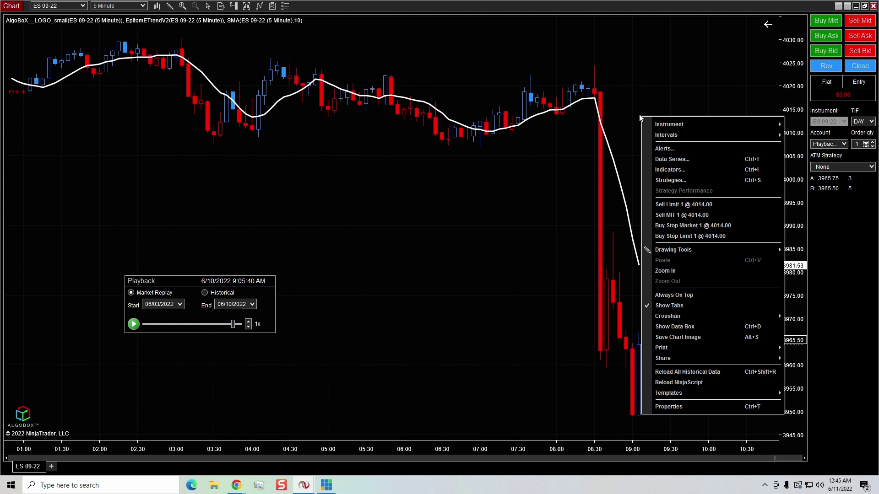
click(668, 205)
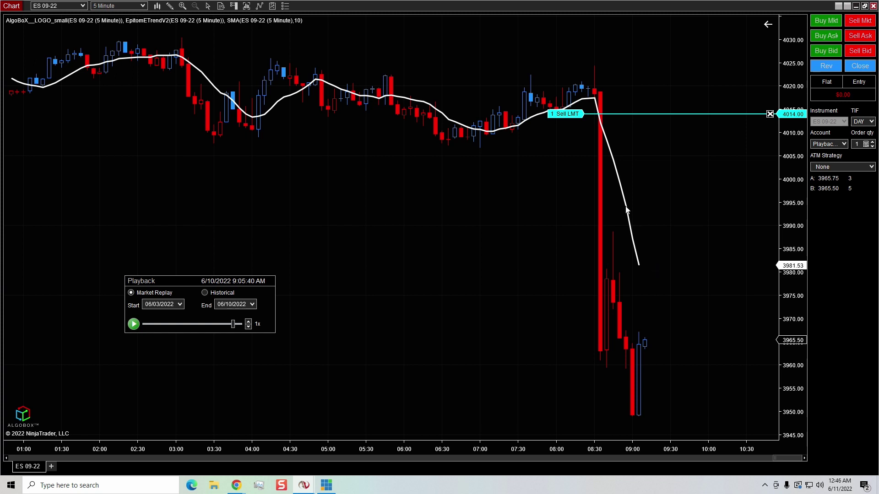
click(571, 119)
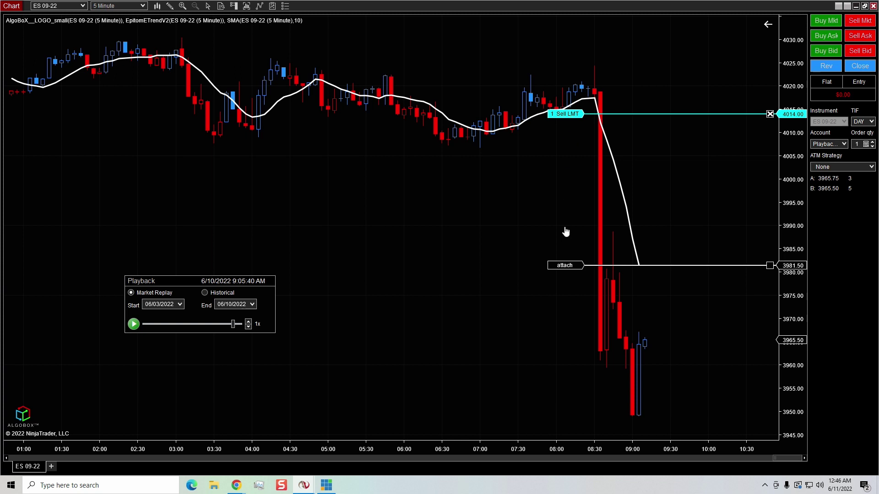
click(565, 266)
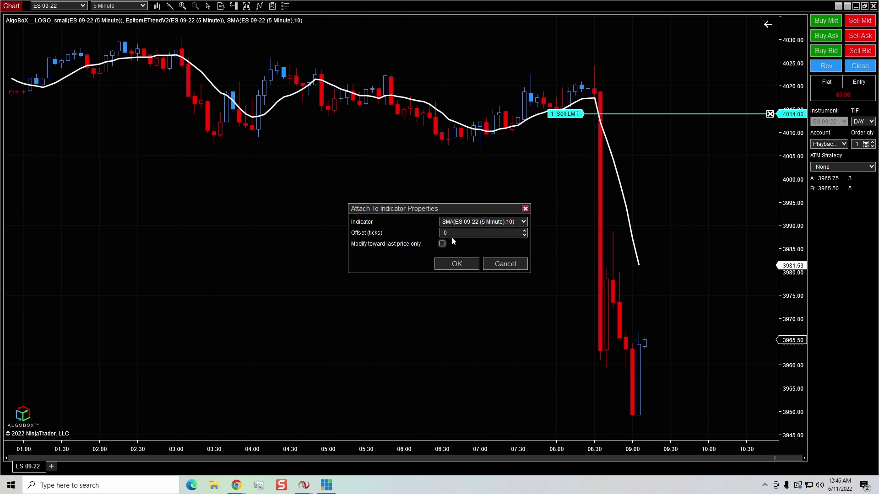
click(458, 264)
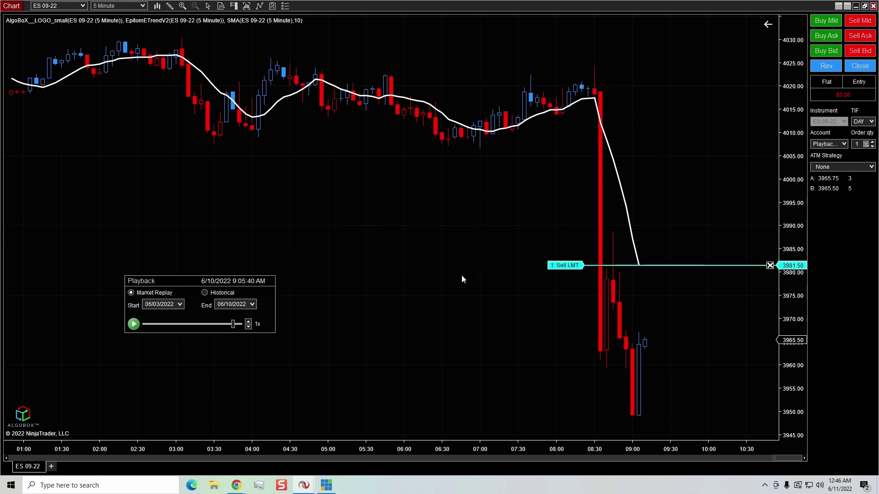
Step: Resume the market replay and raise its speed to 50x
click(133, 324)
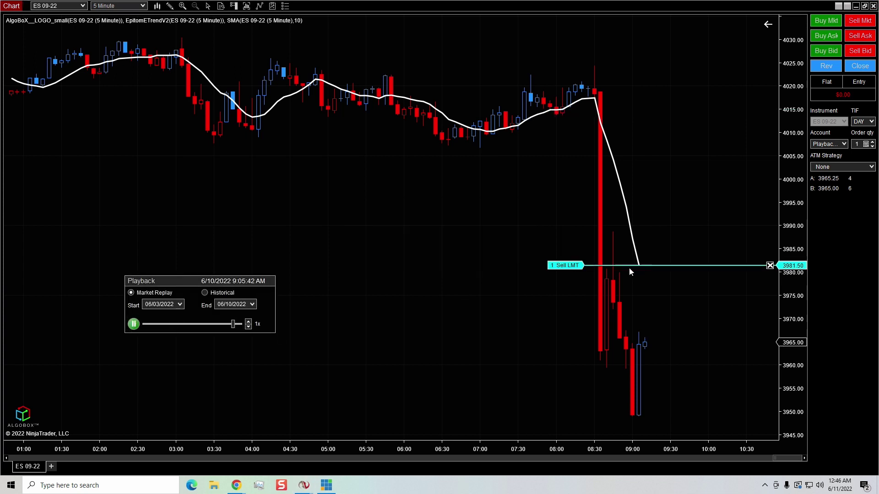
click(248, 322)
click(248, 322)
click(249, 322)
click(248, 322)
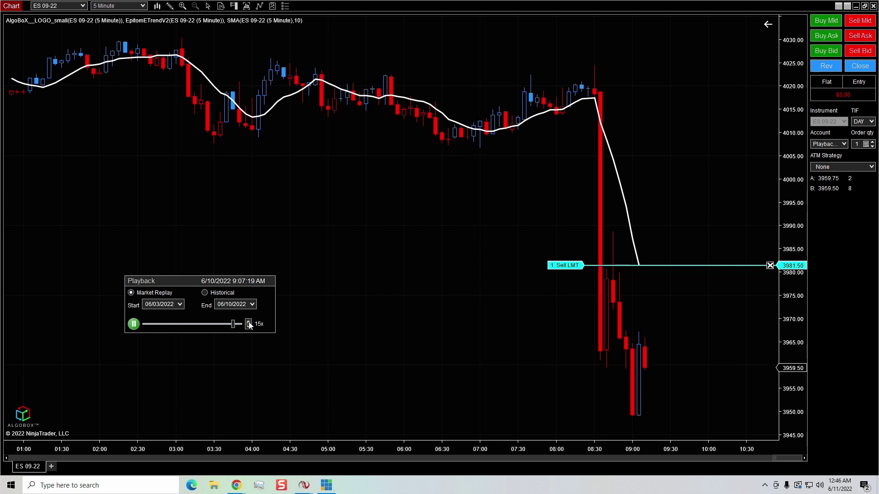
click(248, 322)
click(248, 322)
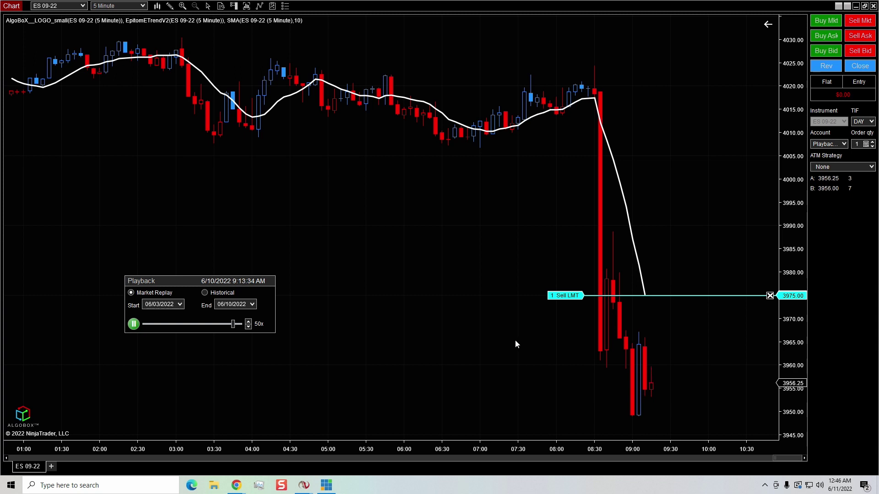
Step: Raise the replay speed to 500x and pause the replay once the sell limit order is filled
drag(204, 284, 327, 302)
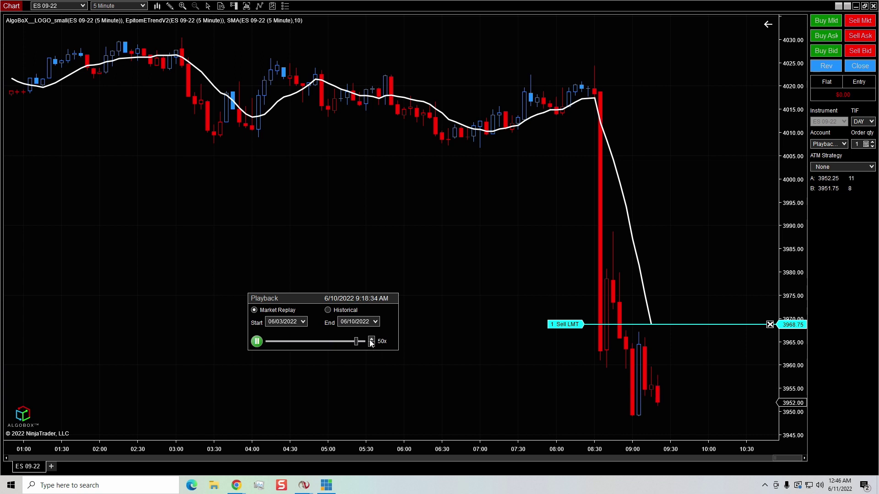
click(372, 340)
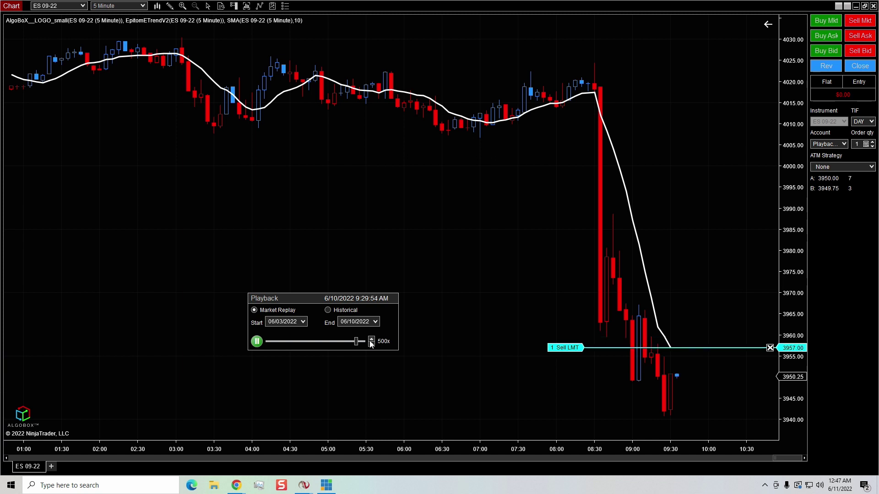
click(257, 342)
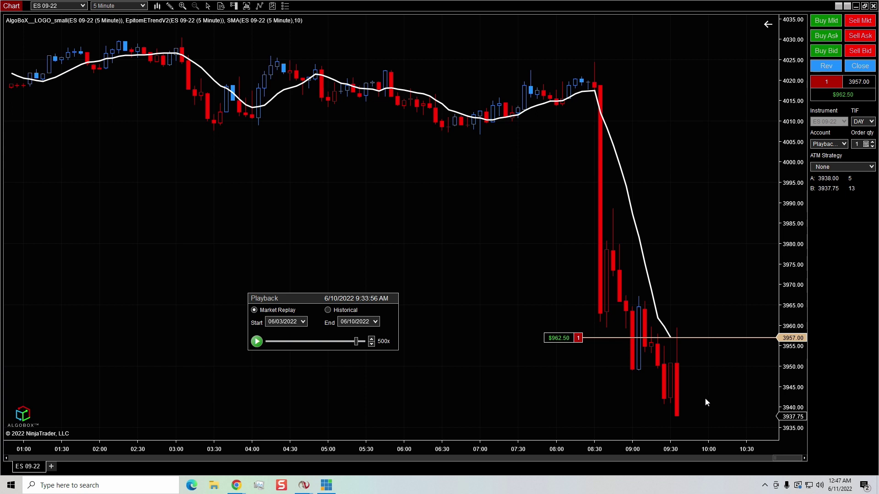
Step: Close the open short position and select the A1 ATM strategy for new orders
click(860, 65)
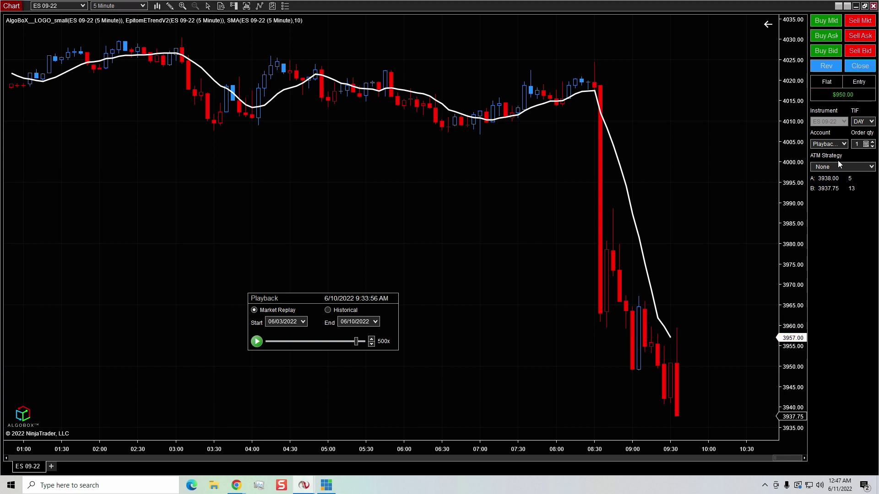
click(872, 170)
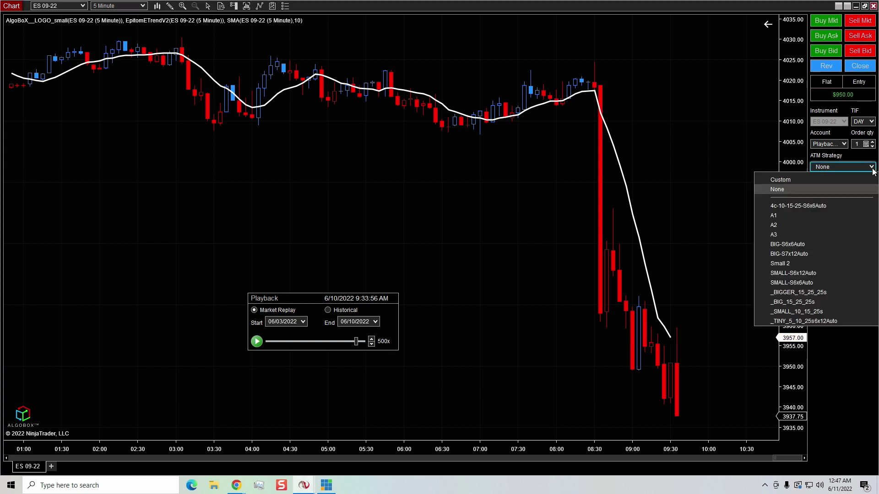
click(785, 217)
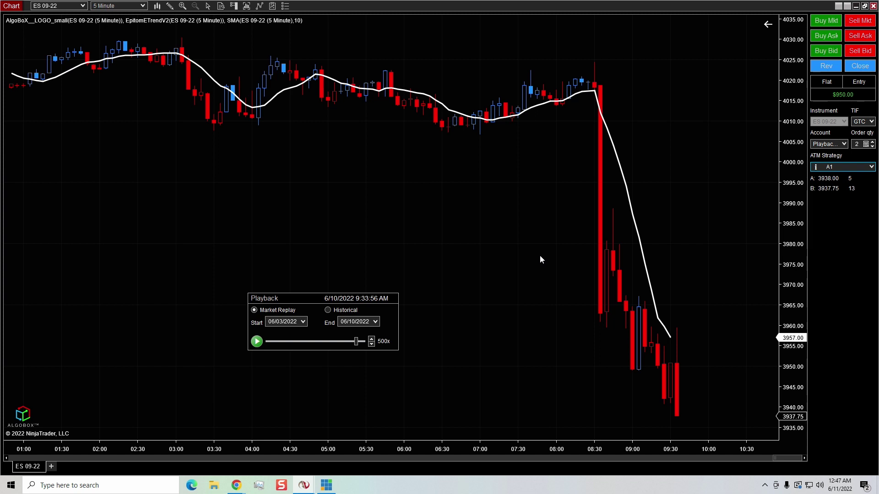
Step: Place a two-contract sell limit order at 3985.00 and move it up to 3994.25
right_click(659, 227)
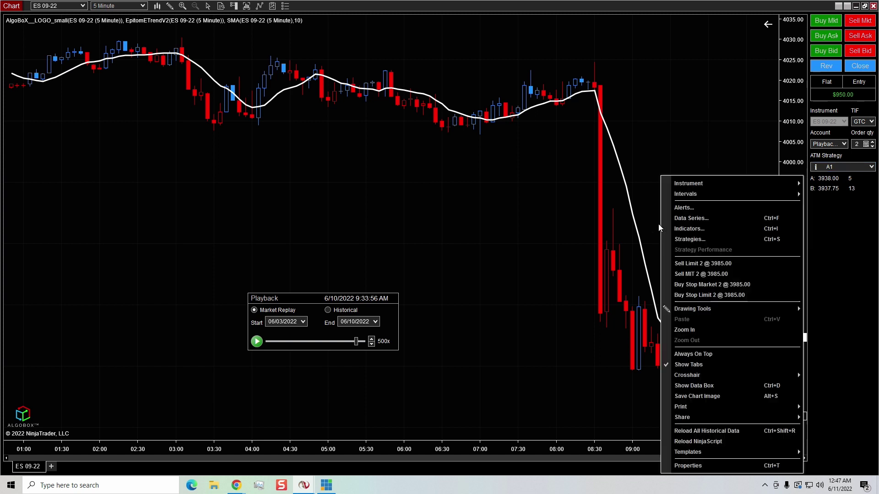
click(685, 265)
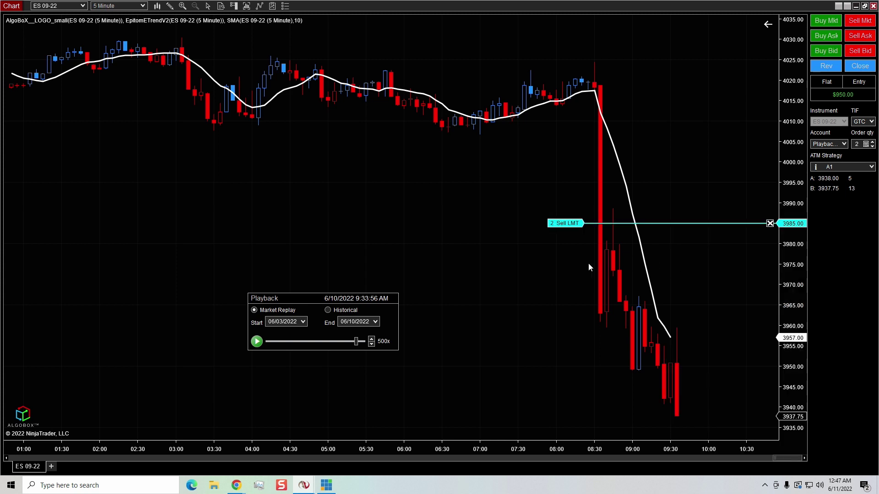
click(561, 228)
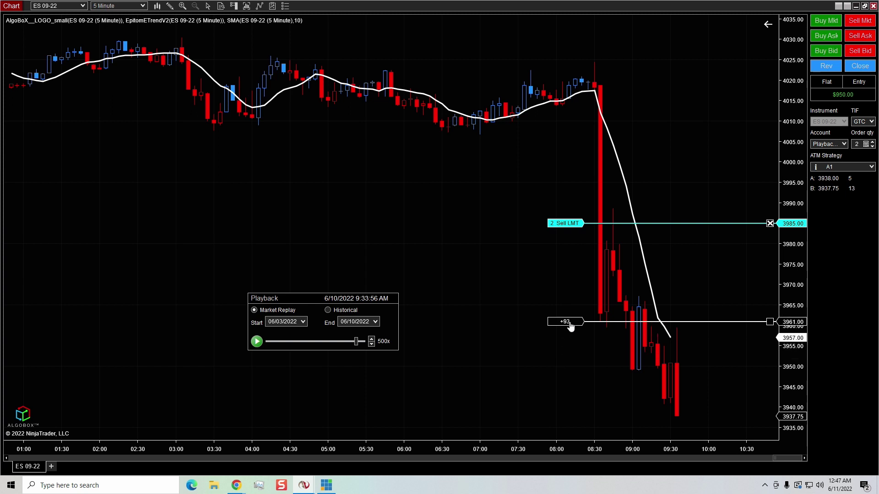
click(577, 186)
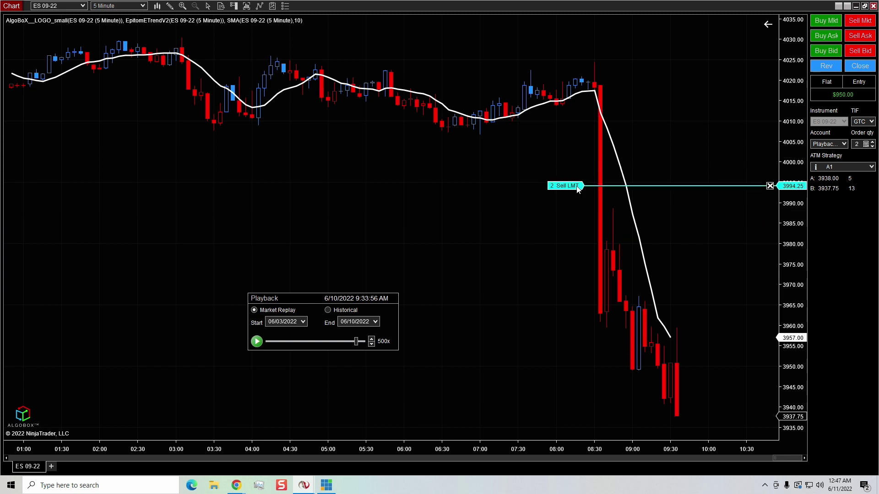
Step: Attach the two-contract sell limit order to the 10-period SMA with a negative tick offset, placing it at 3955.75
click(570, 186)
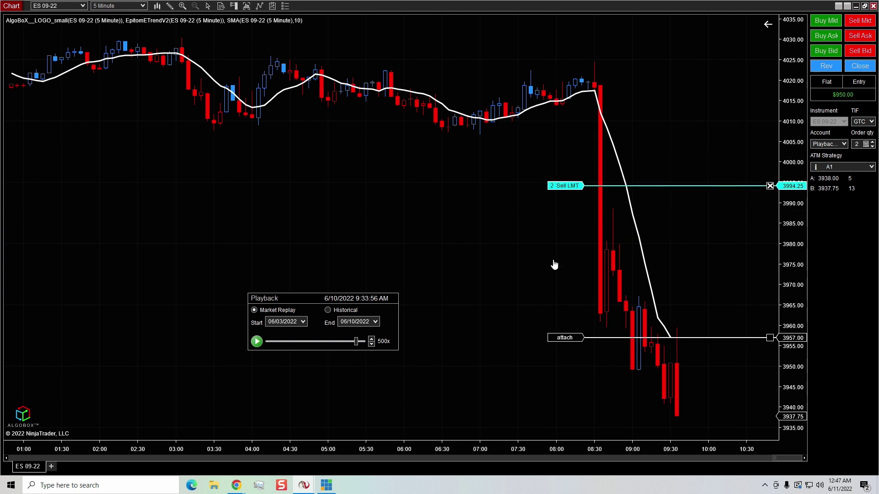
click(563, 339)
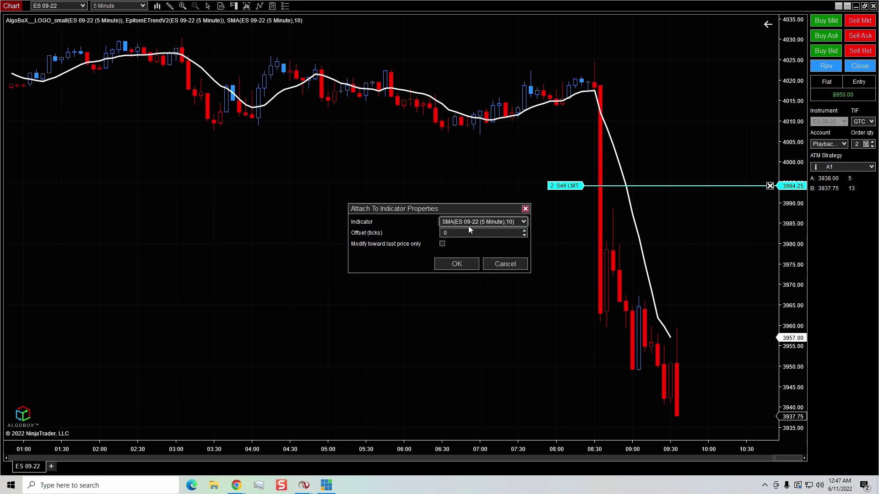
click(525, 235)
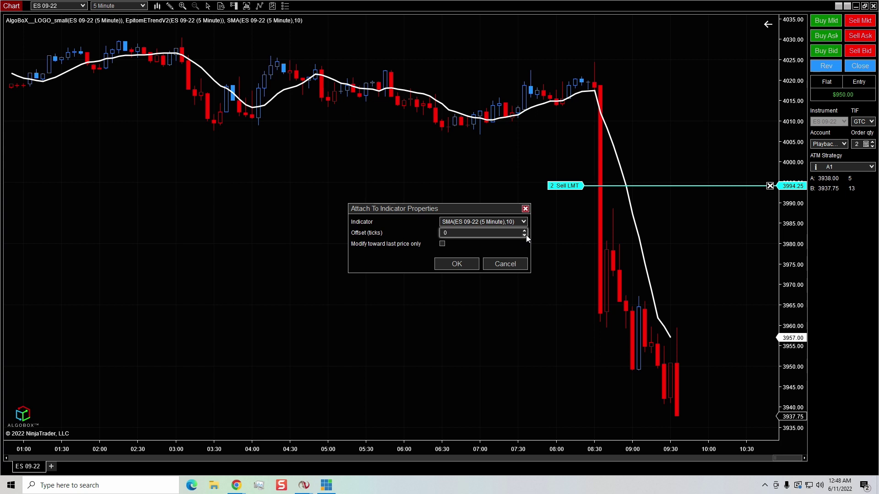
click(524, 235)
click(524, 235)
click(458, 264)
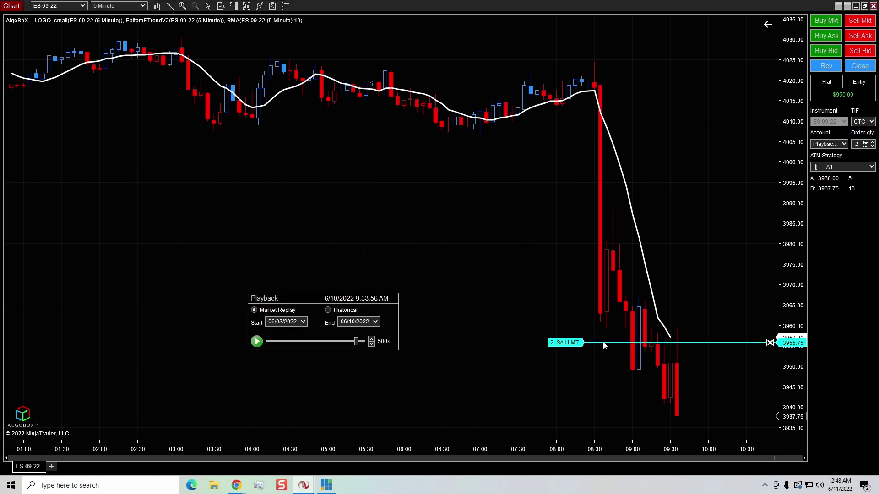
Step: Reattach the sell limit order to the 10-period SMA with a 20-tick offset, and move it manually to 3968.00, disabling its indicator management
mouse_move(571, 347)
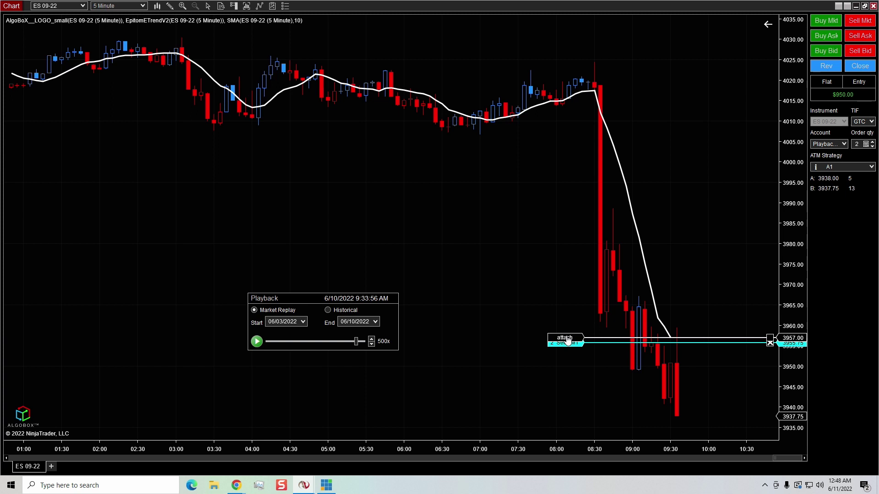
click(565, 339)
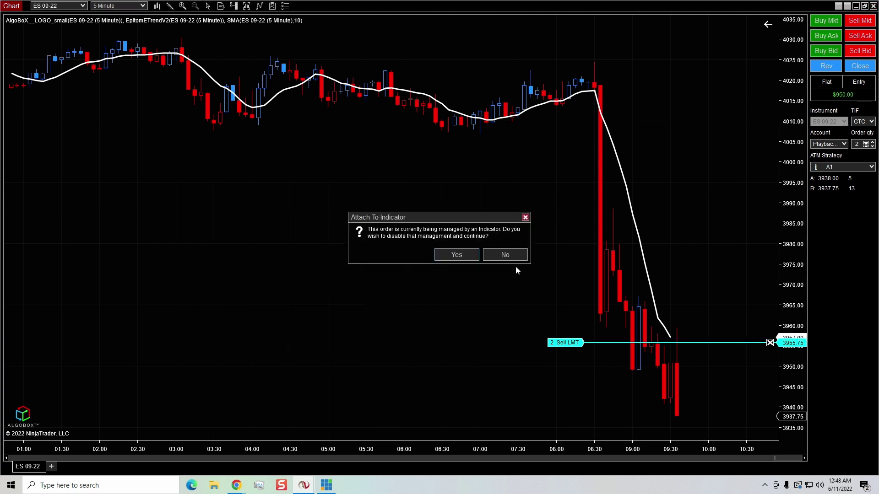
click(458, 255)
click(524, 232)
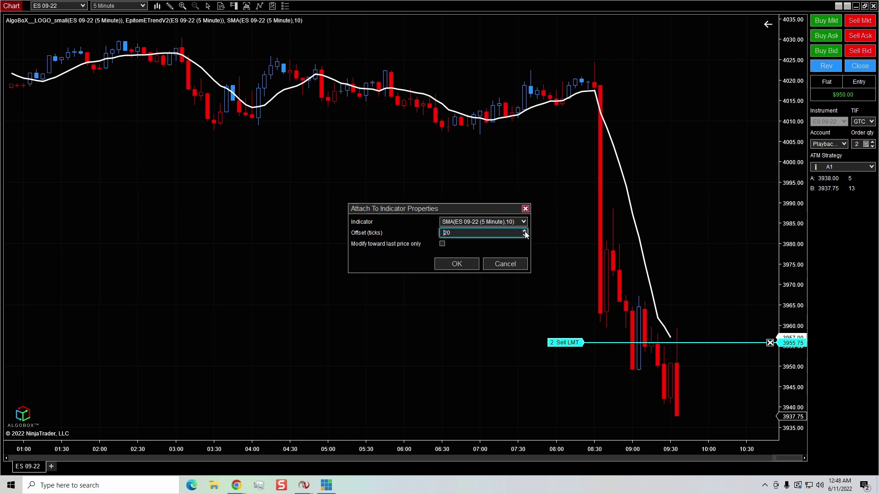
click(468, 268)
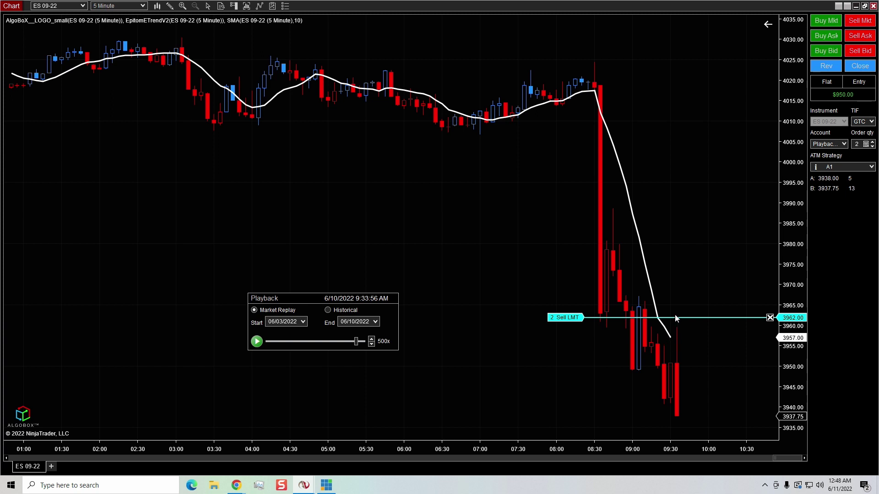
drag(574, 317, 573, 293)
click(456, 254)
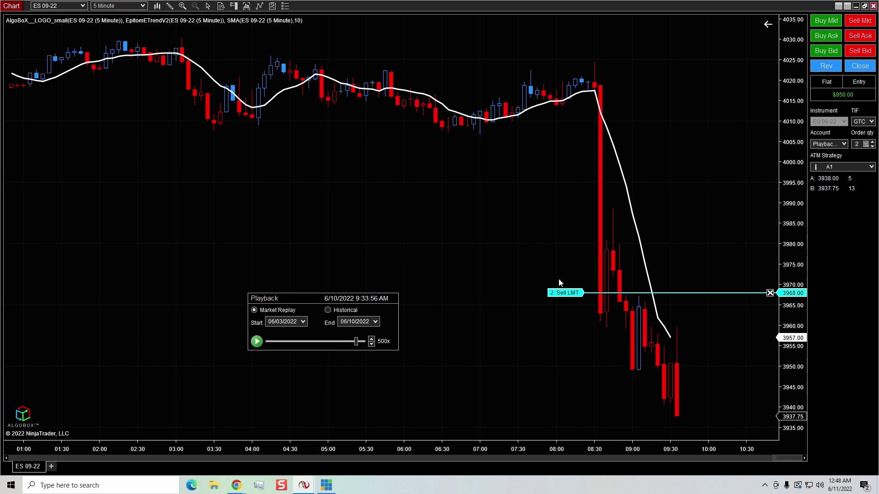
Step: Reattach the two-contract sell limit order to the 10-period SMA with a 0-tick offset and run the market replay until the order fills
drag(579, 296, 569, 336)
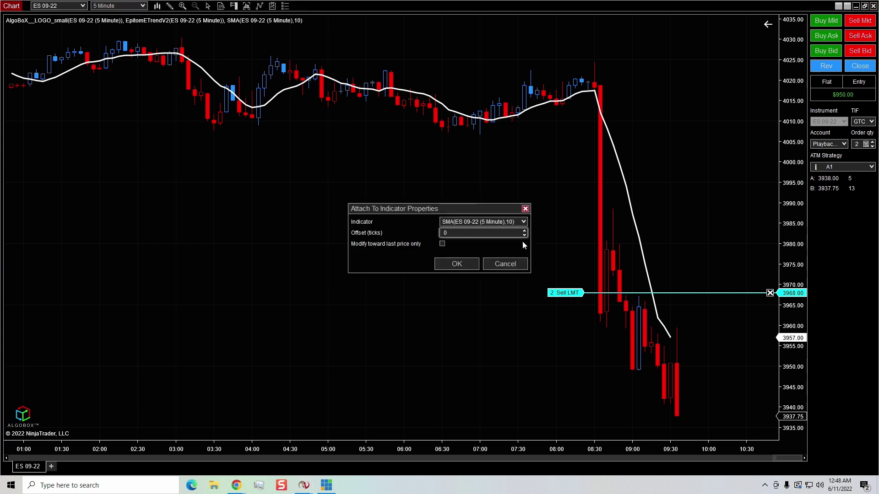
click(457, 268)
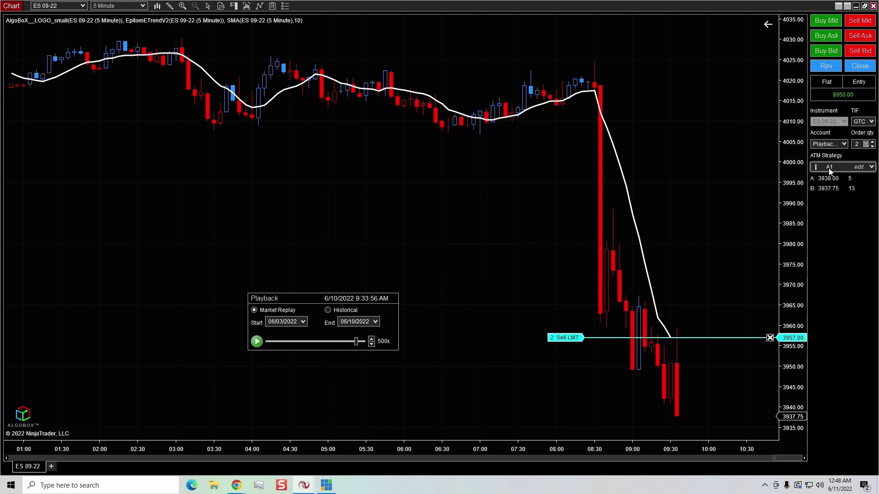
click(257, 342)
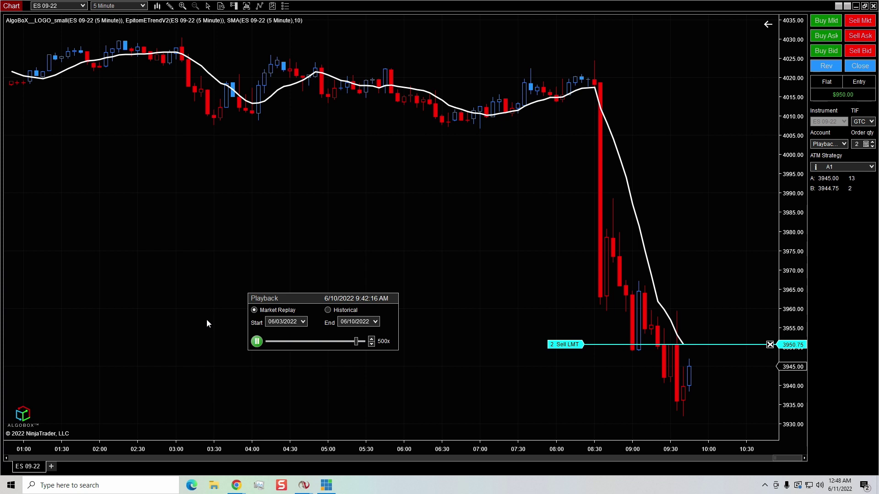
drag(686, 342, 683, 350)
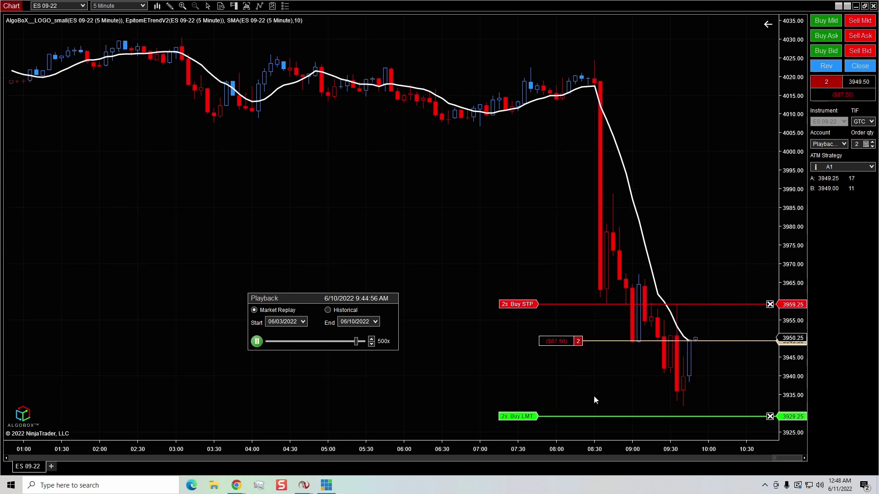
click(257, 342)
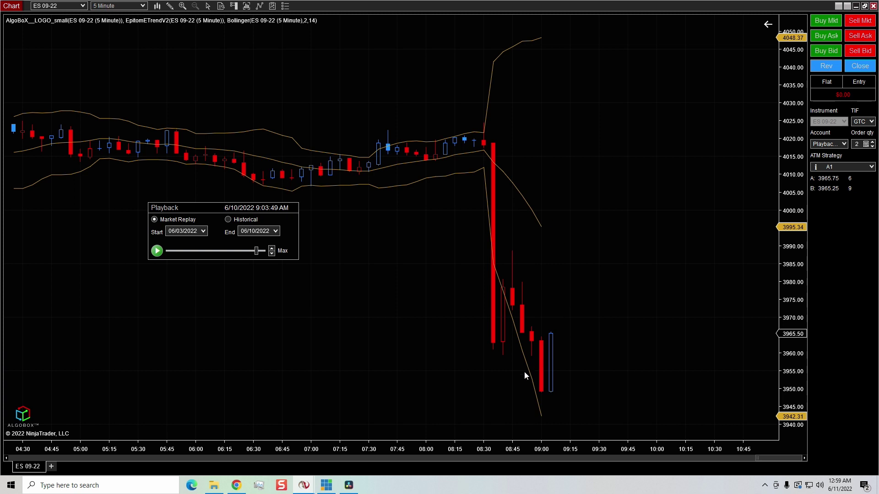
Step: Place a two-contract buy limit order at 3926.00 and attach it to the lower Bollinger band with a negative tick offset, bringing it to 3941.00
drag(797, 245, 777, 346)
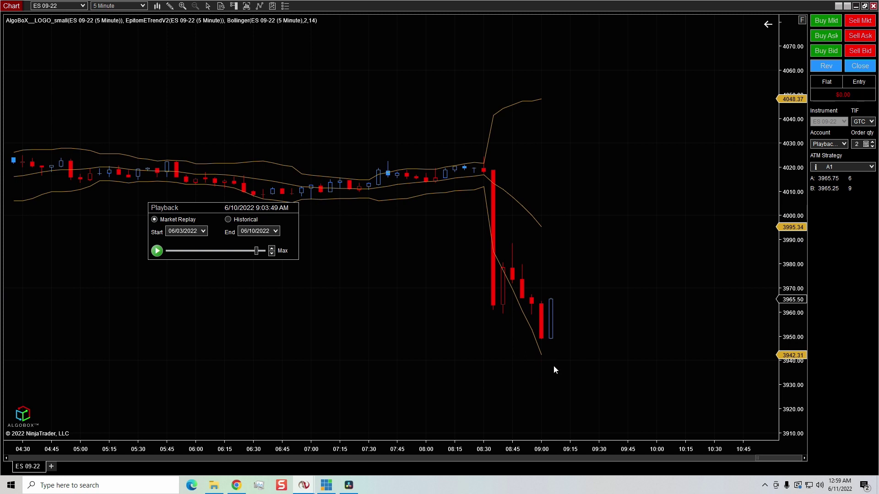
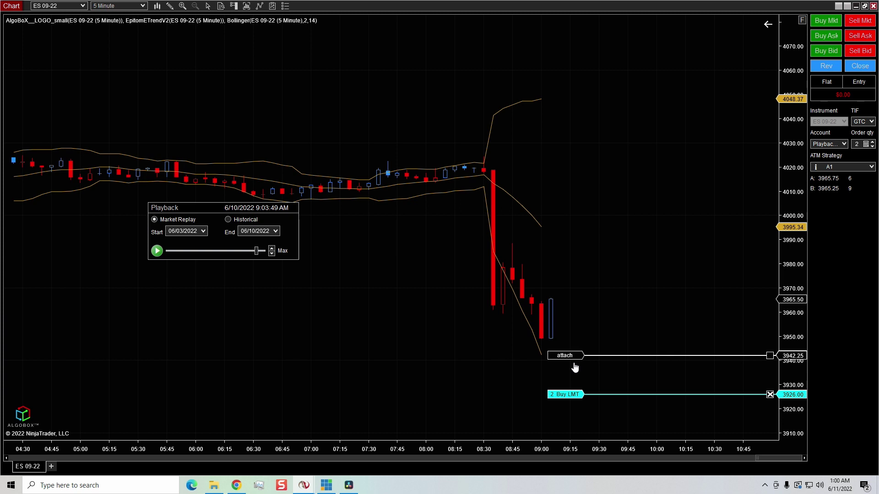
click(568, 357)
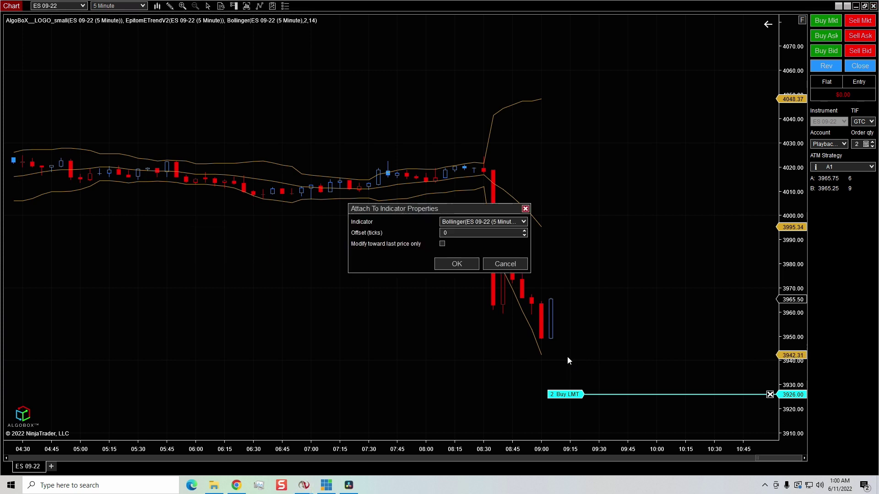
click(500, 225)
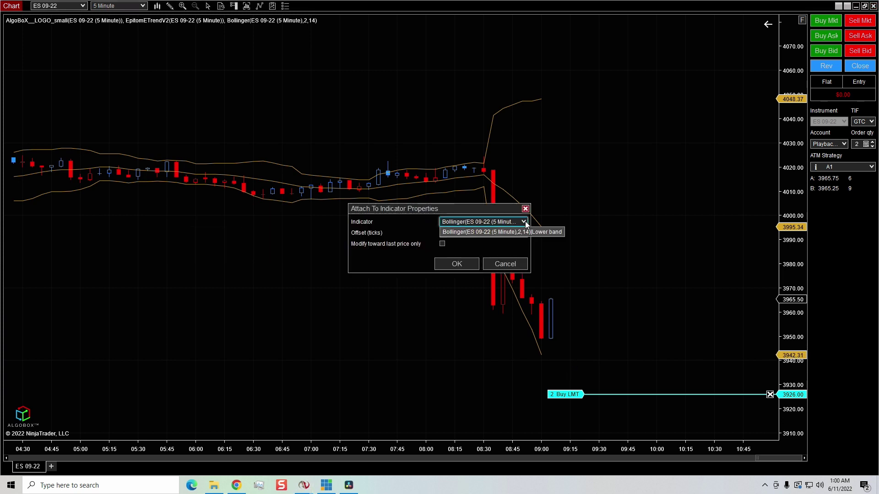
click(549, 233)
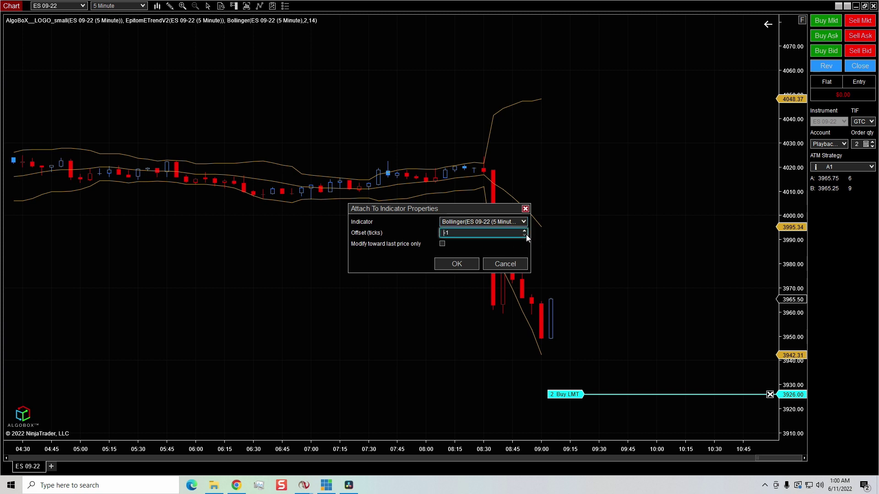
click(460, 267)
scroll(545, 316, up, 3)
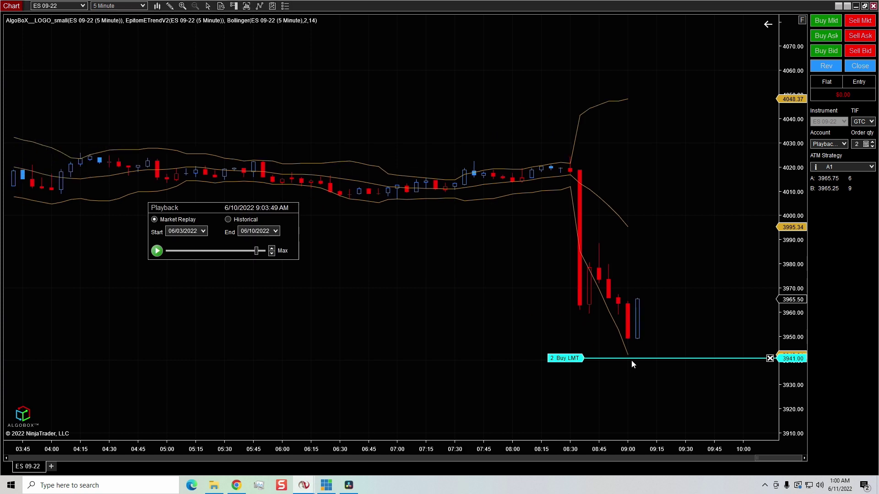
Step: Run the market replay with the buy limit order attached to the lower band, and pause it shortly after 10:06 AM
click(157, 251)
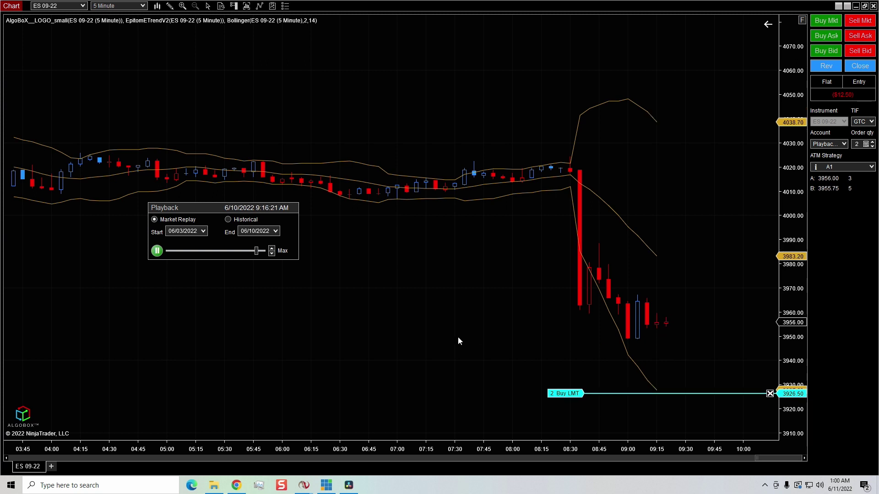
drag(458, 337, 426, 350)
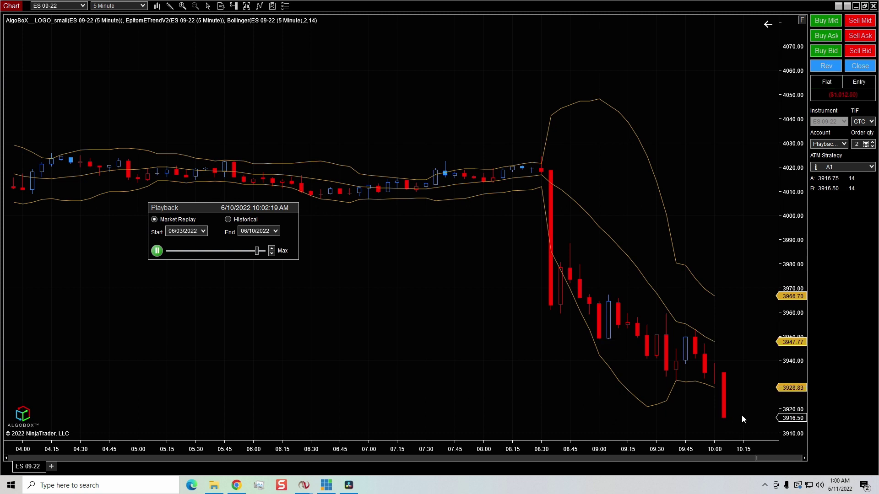
click(156, 250)
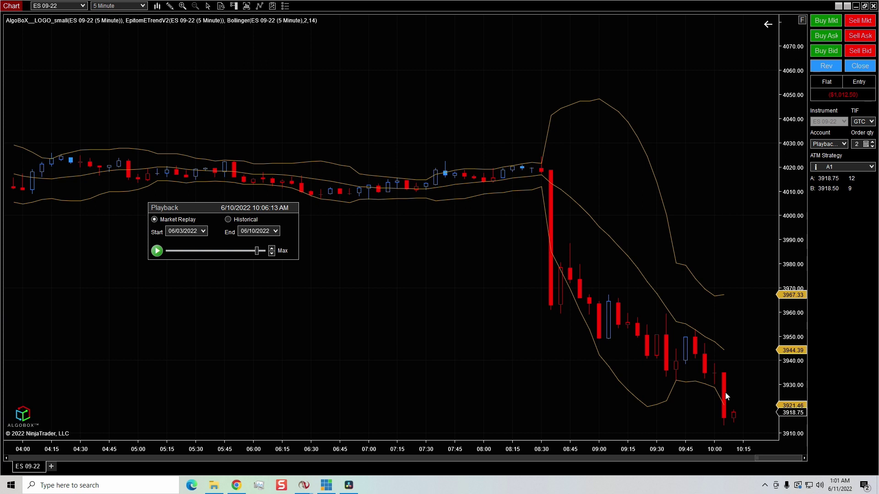
Step: Place a two-contract sell limit order at 3987.75 above the Bollinger bands' latest values
scroll(725, 393, down, 3)
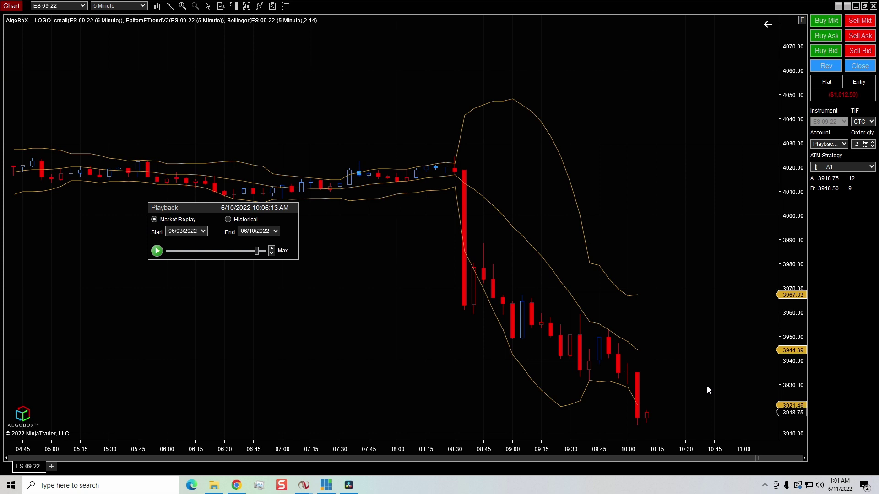
scroll(702, 344, down, 4)
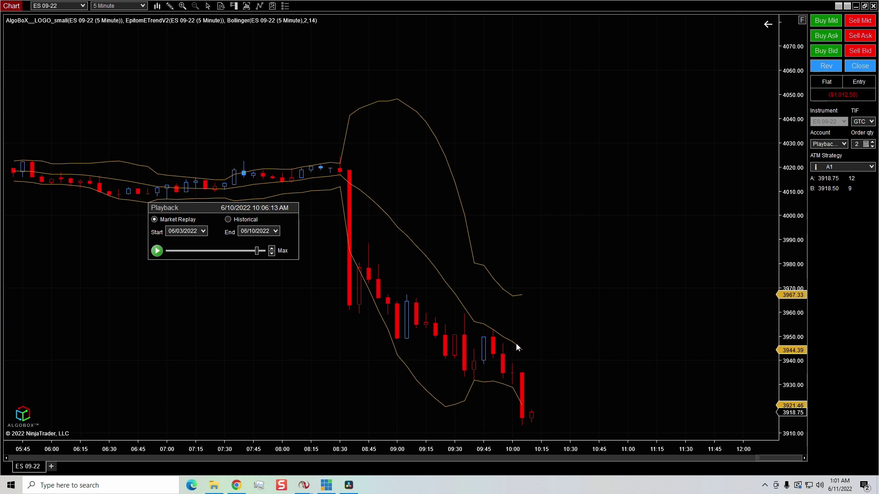
right_click(546, 245)
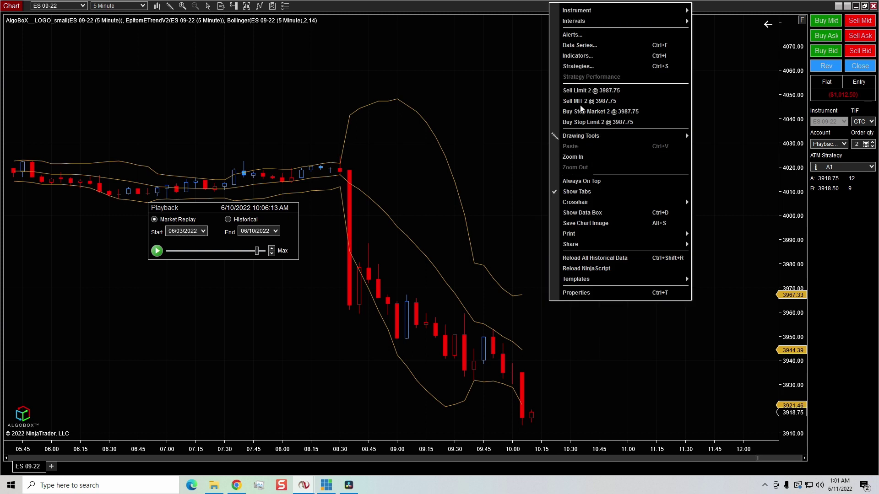
click(580, 91)
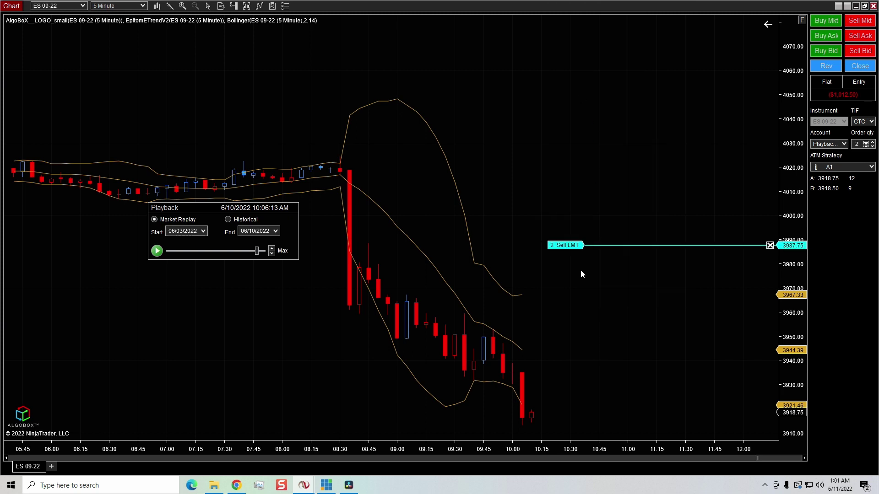
Step: Attach the sell limit order to the middle Bollinger band with a 0-tick offset
click(576, 256)
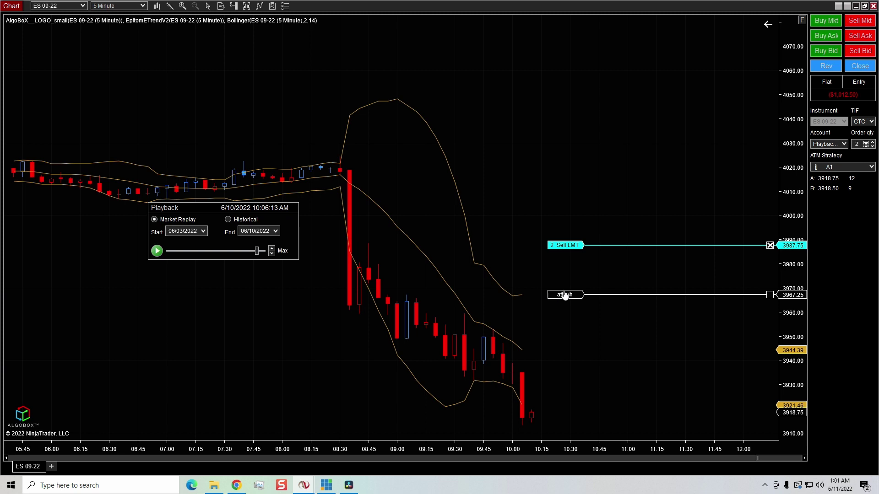
click(556, 349)
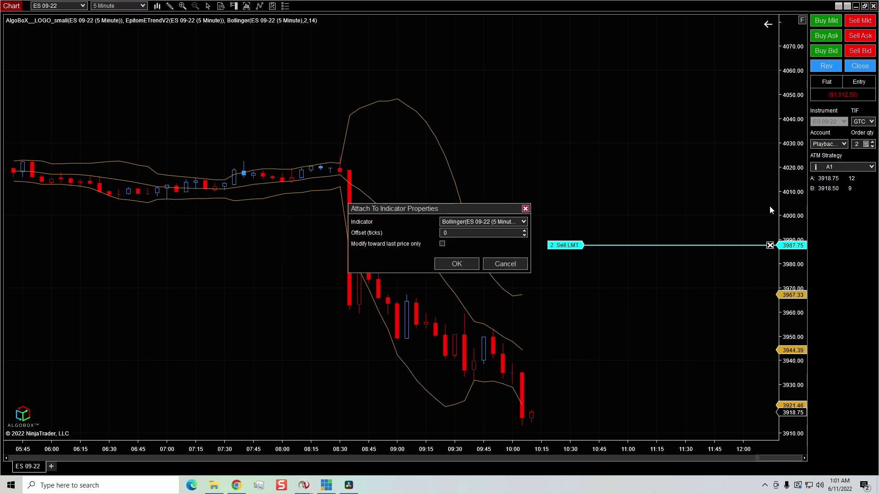
click(526, 222)
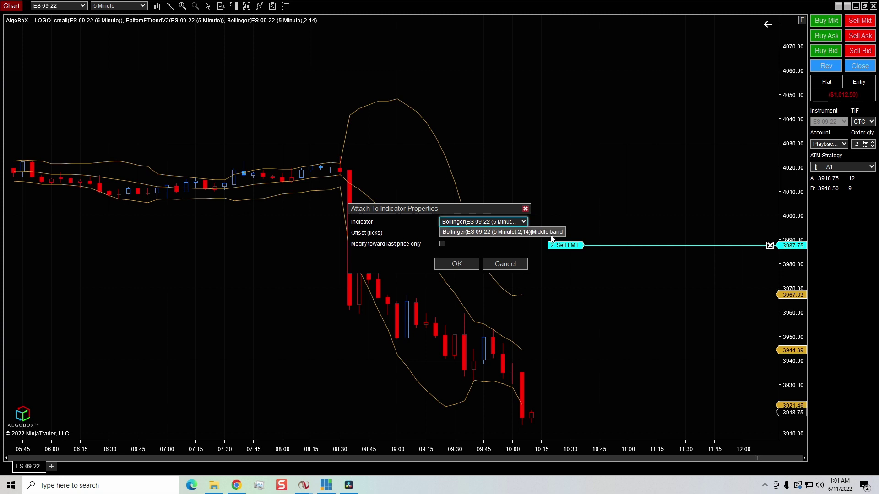
click(463, 267)
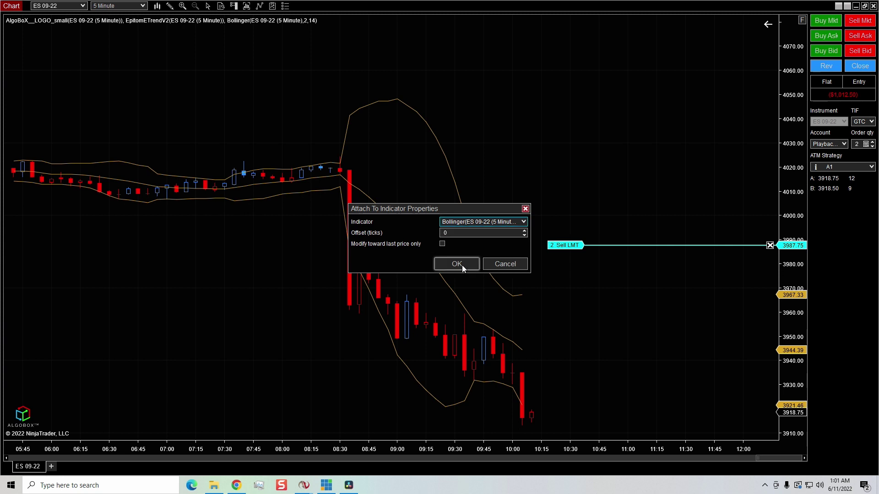
click(457, 264)
Step: Resume the market replay with the sell order attached to the middle band, and restore automatic scaling of the price axis
click(158, 254)
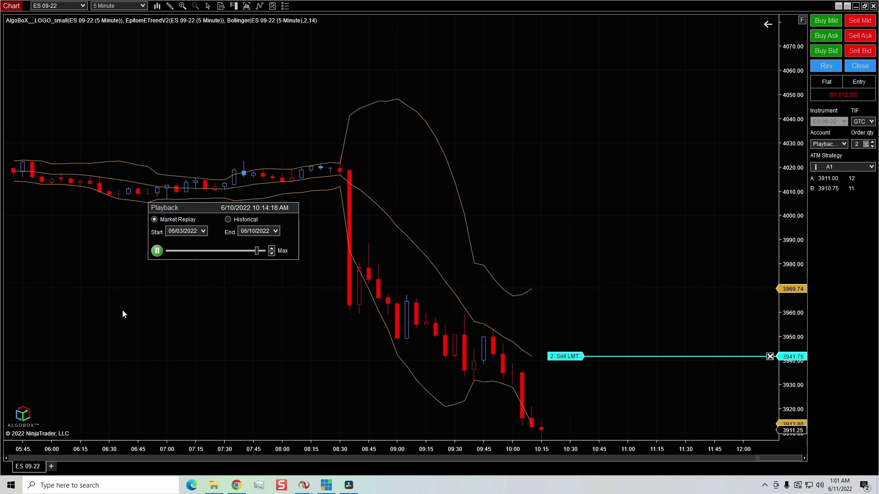
click(801, 22)
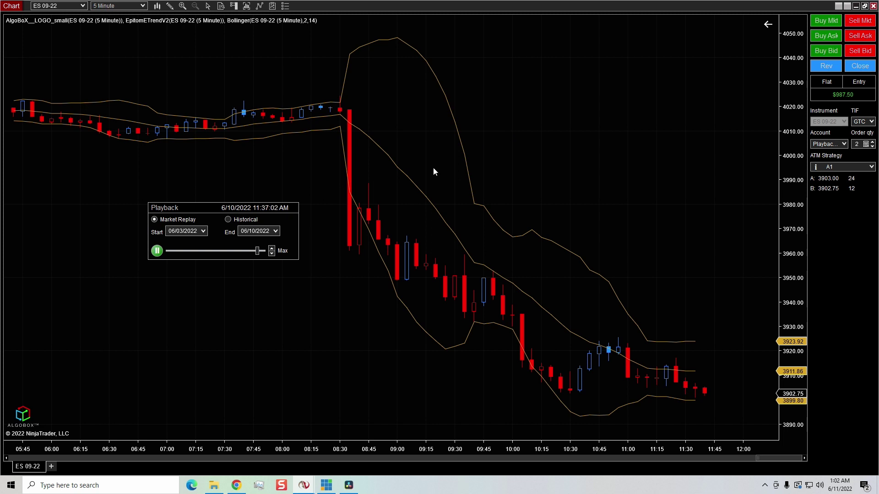
Step: Pause the market replay and rewind it to 10:45 AM on 6/10/2022
click(157, 251)
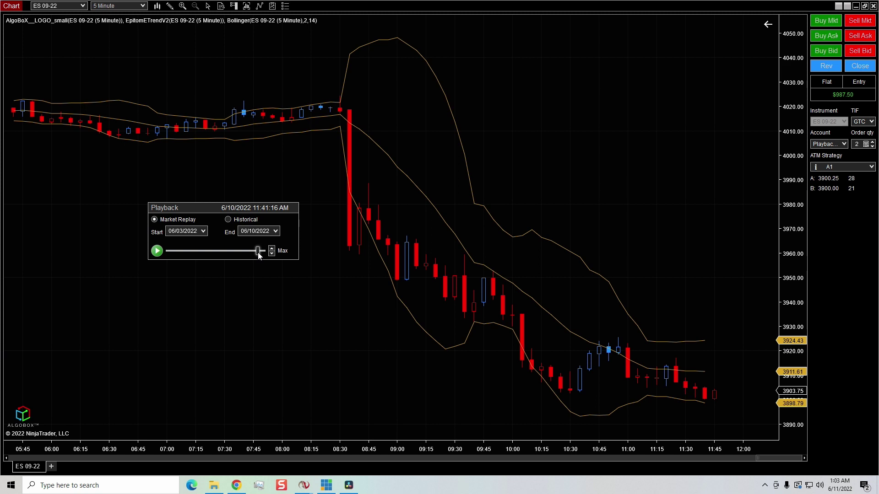
drag(258, 251, 256, 251)
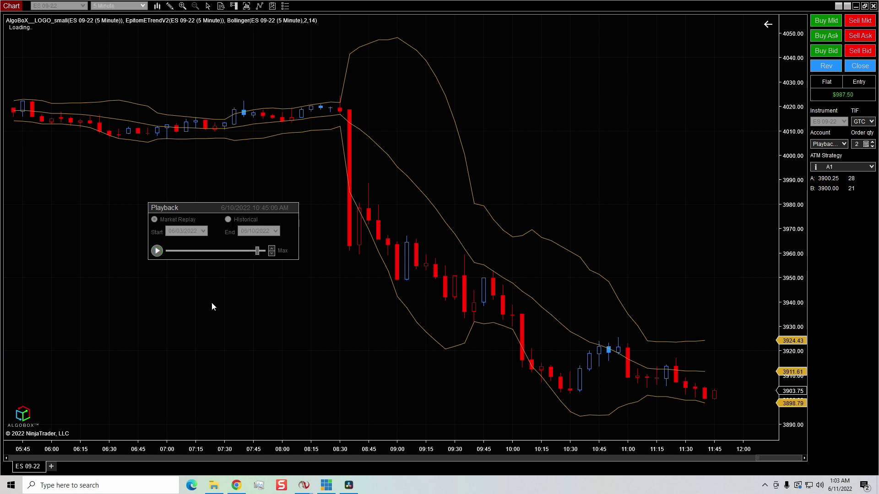